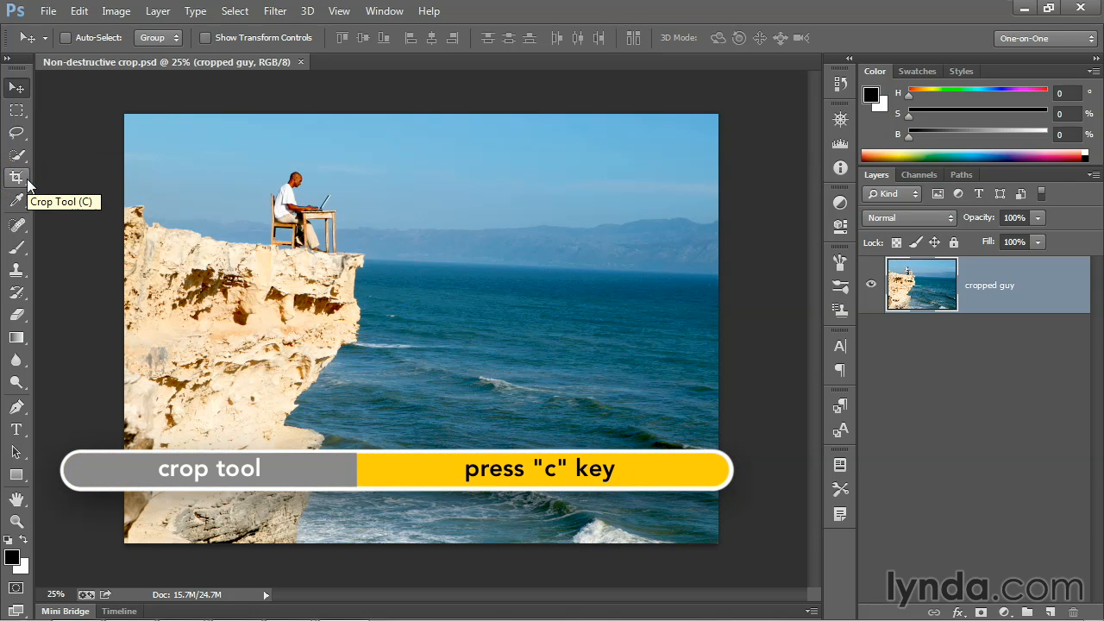
Step: Draw the crop boundary in evenly around the photo and shift the image so the seated man nears the upper-left thirds intersection
{"action": "key", "text": "c"}
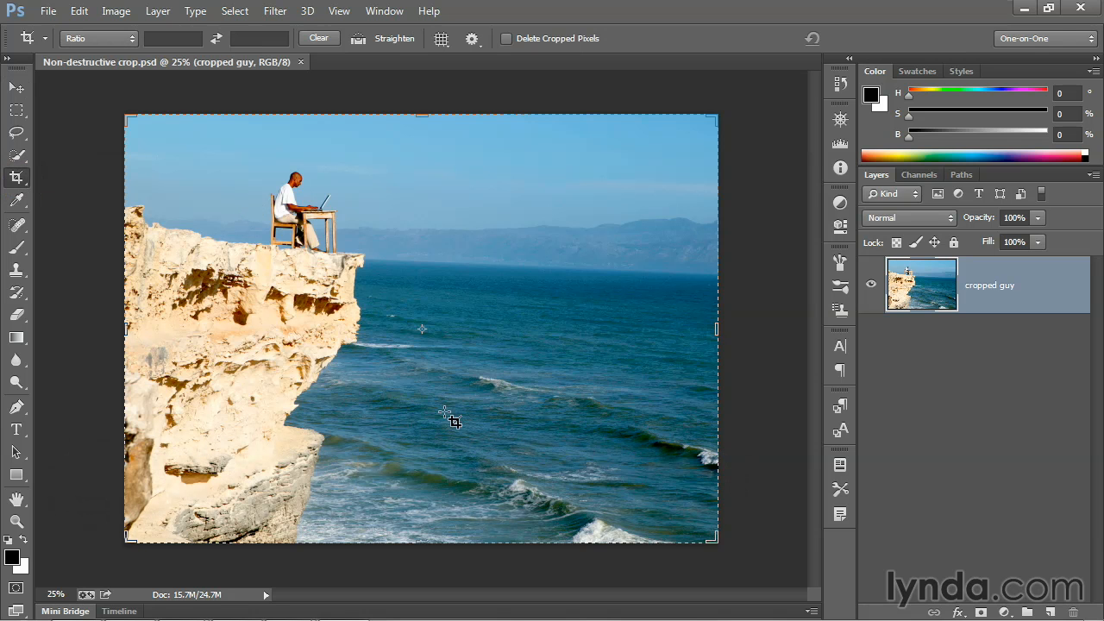
{"action": "left_click_drag", "start_coordinate": [713, 539], "coordinate": [686, 512]}
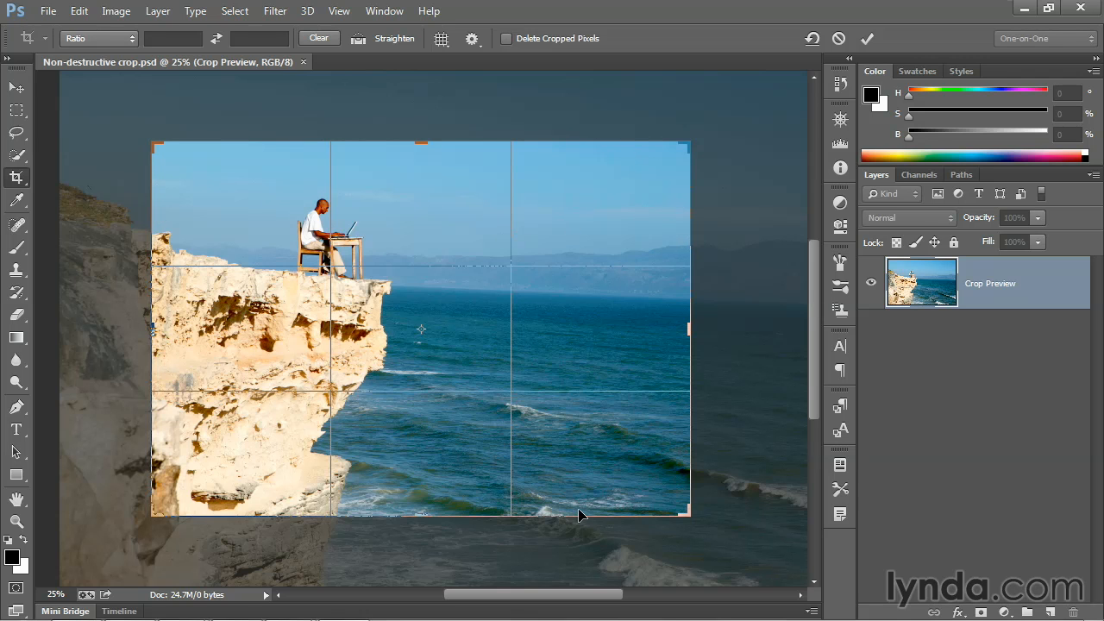
{"action": "left_click_drag", "start_coordinate": [363, 304], "coordinate": [372, 332]}
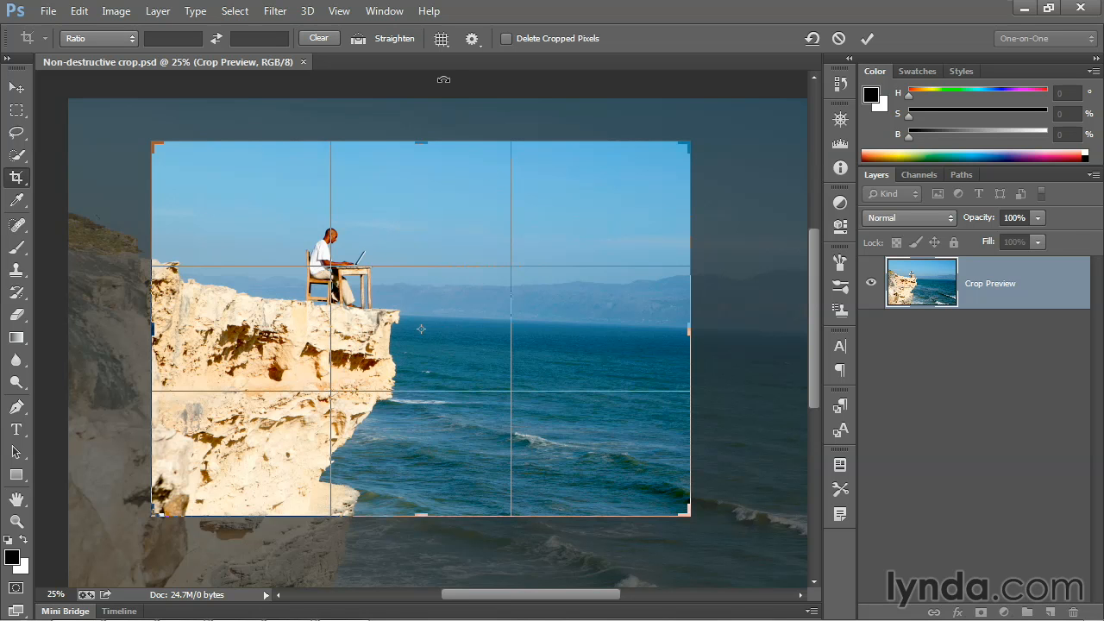
Step: Try the Triangle and Golden Ratio crop overlays, shifting the photo so the man sits at the upper-left golden-ratio intersection
{"action": "left_click", "coordinate": [441, 39]}
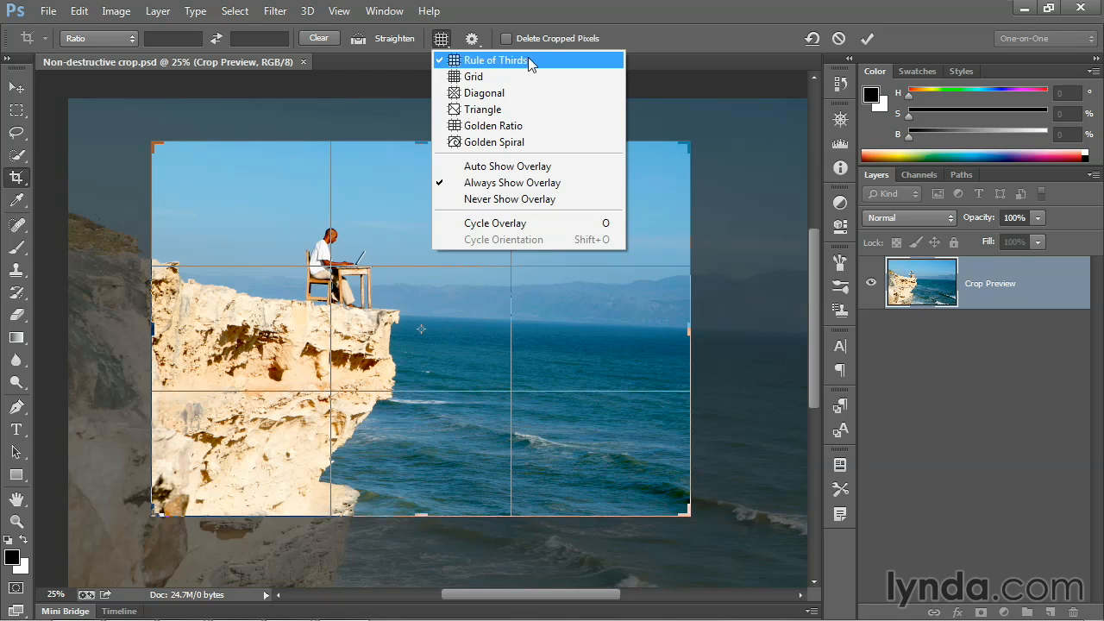
{"action": "left_click", "coordinate": [511, 110]}
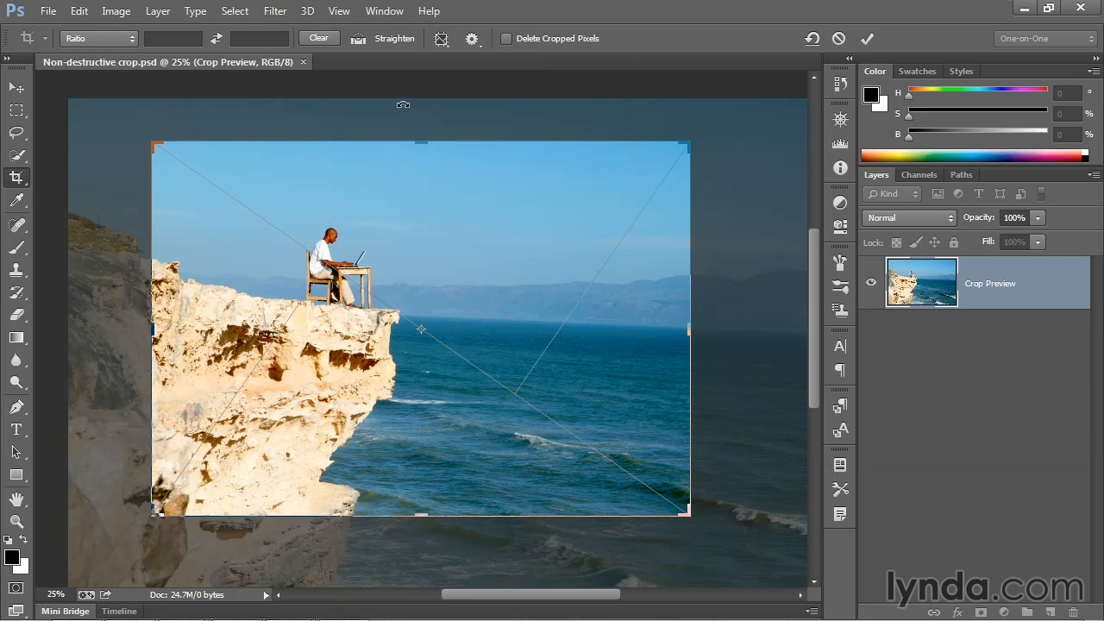
{"action": "left_click", "coordinate": [441, 40]}
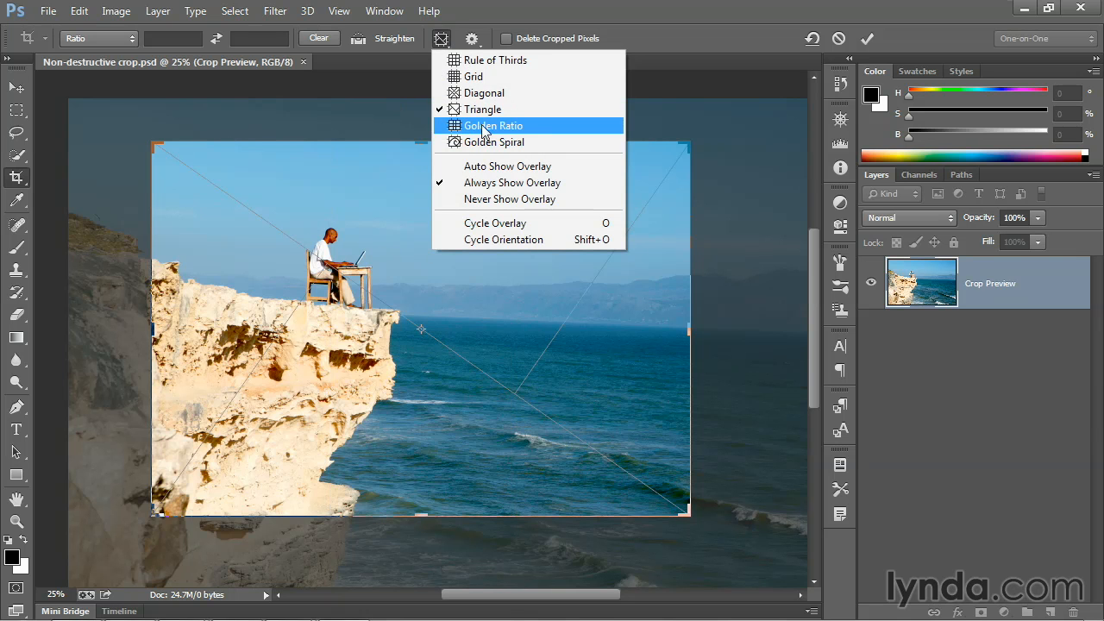
{"action": "left_click", "coordinate": [543, 129]}
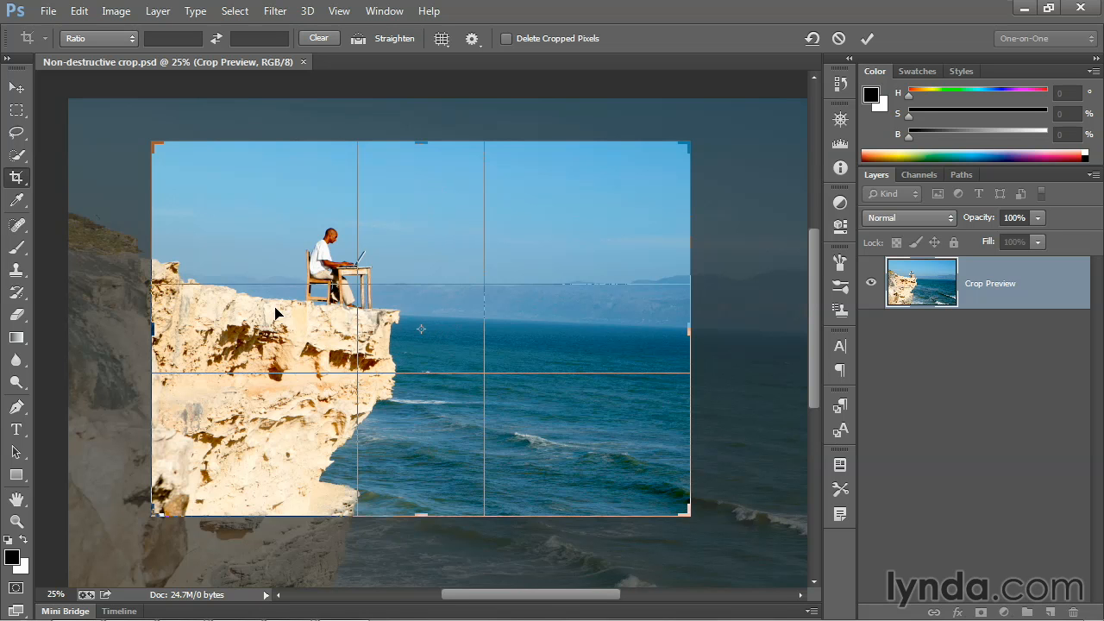
{"action": "left_click_drag", "start_coordinate": [246, 336], "coordinate": [271, 356]}
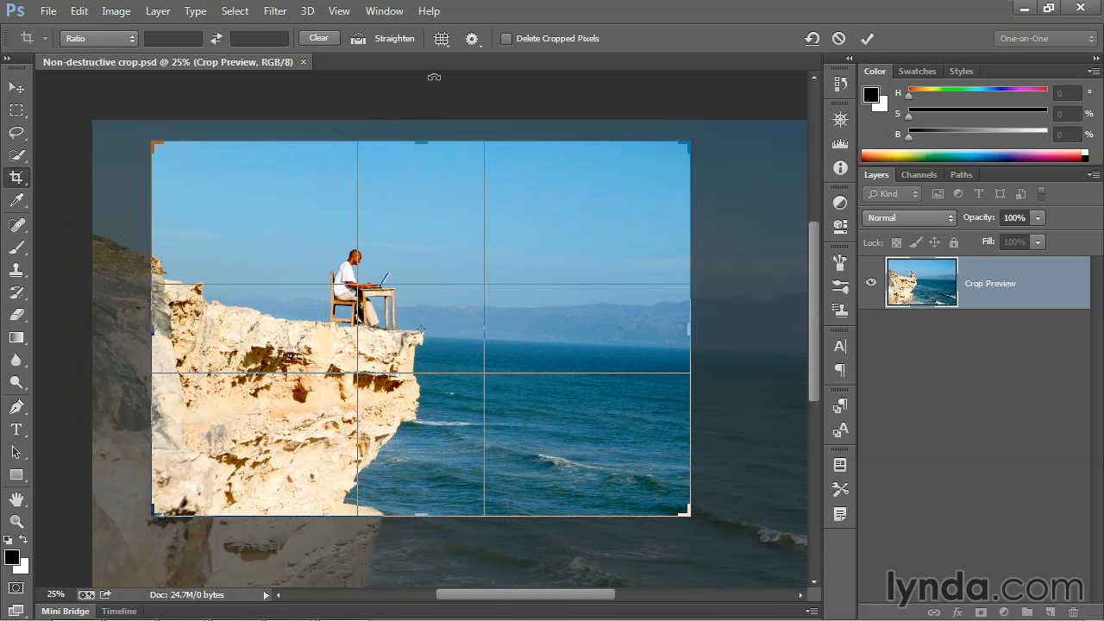
Step: Show the Golden Spiral overlay, try moving the man into the lower-right coil, and move the photo back to fill the crop
{"action": "left_click", "coordinate": [441, 39]}
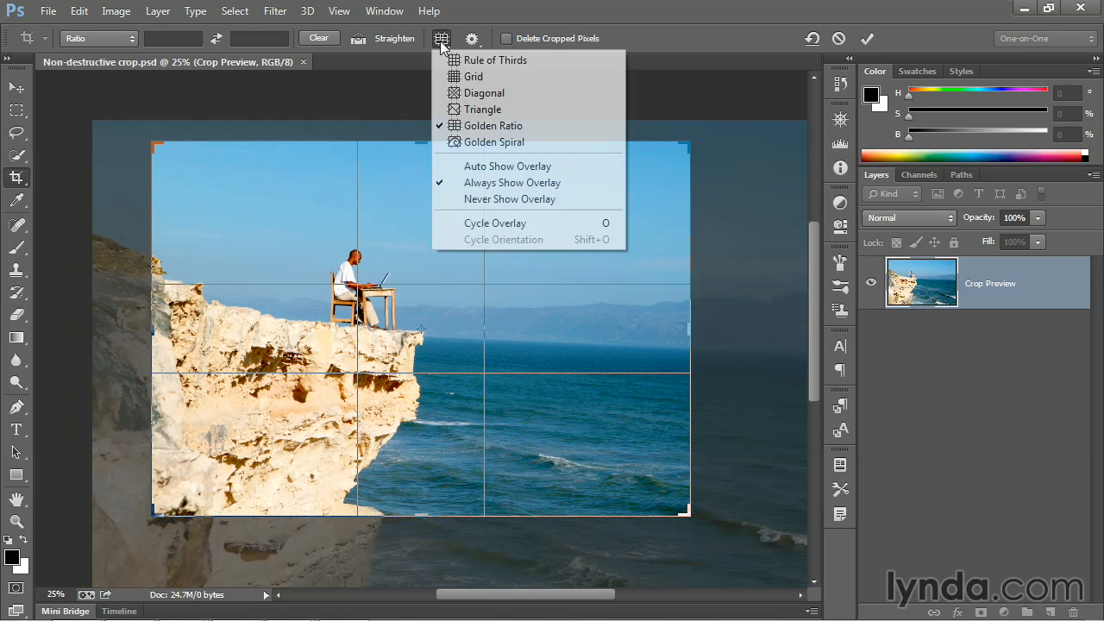
{"action": "left_click", "coordinate": [537, 145]}
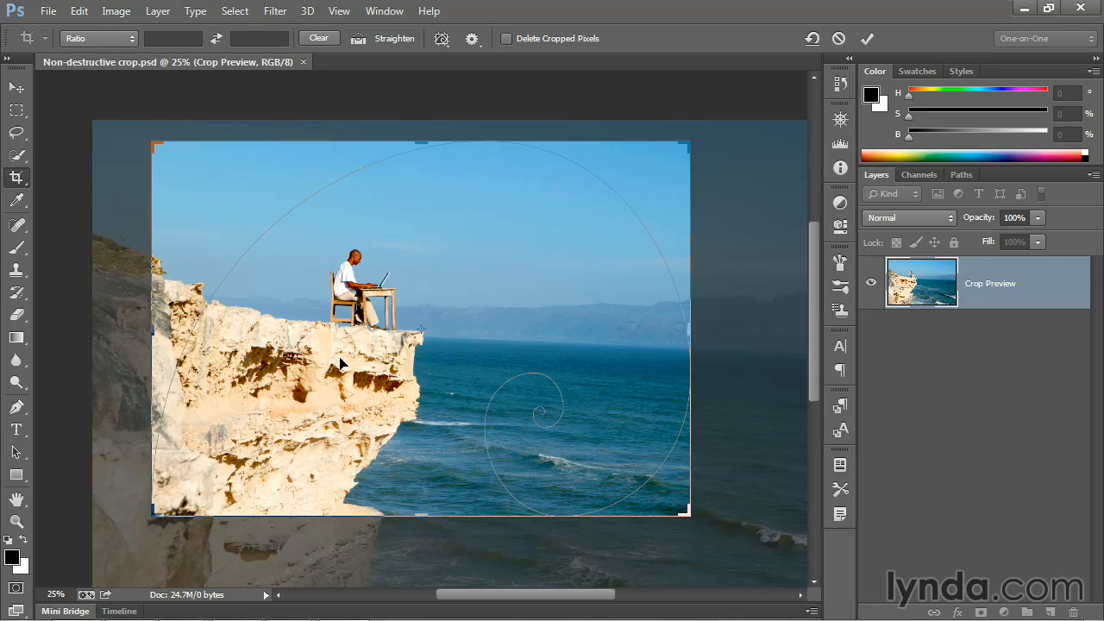
{"action": "left_click_drag", "start_coordinate": [330, 341], "coordinate": [521, 463]}
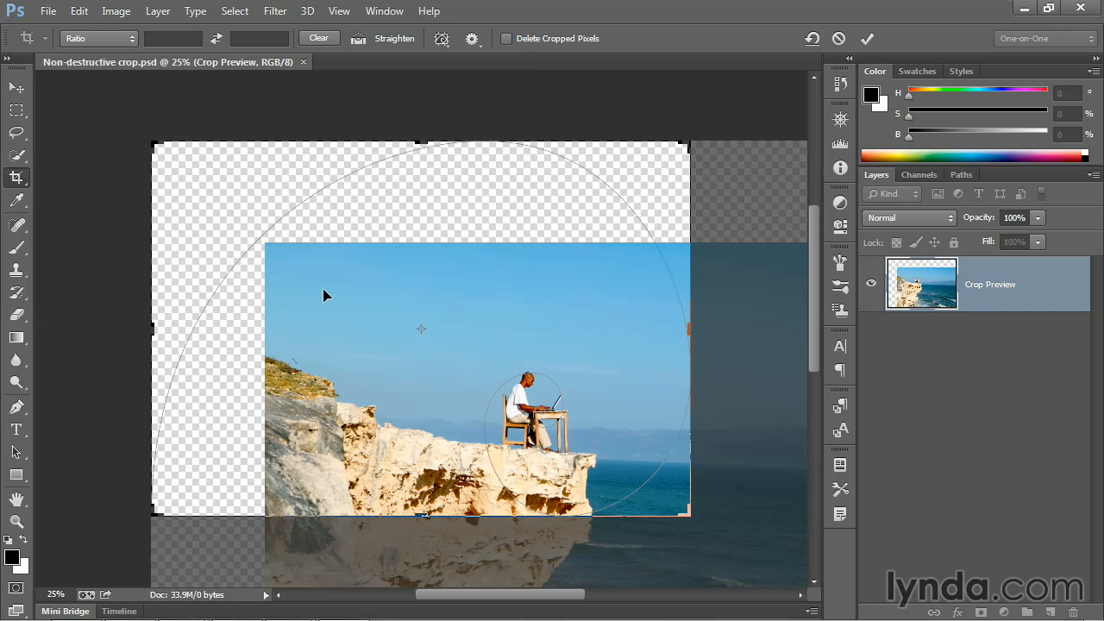
{"action": "left_click_drag", "start_coordinate": [407, 402], "coordinate": [256, 261]}
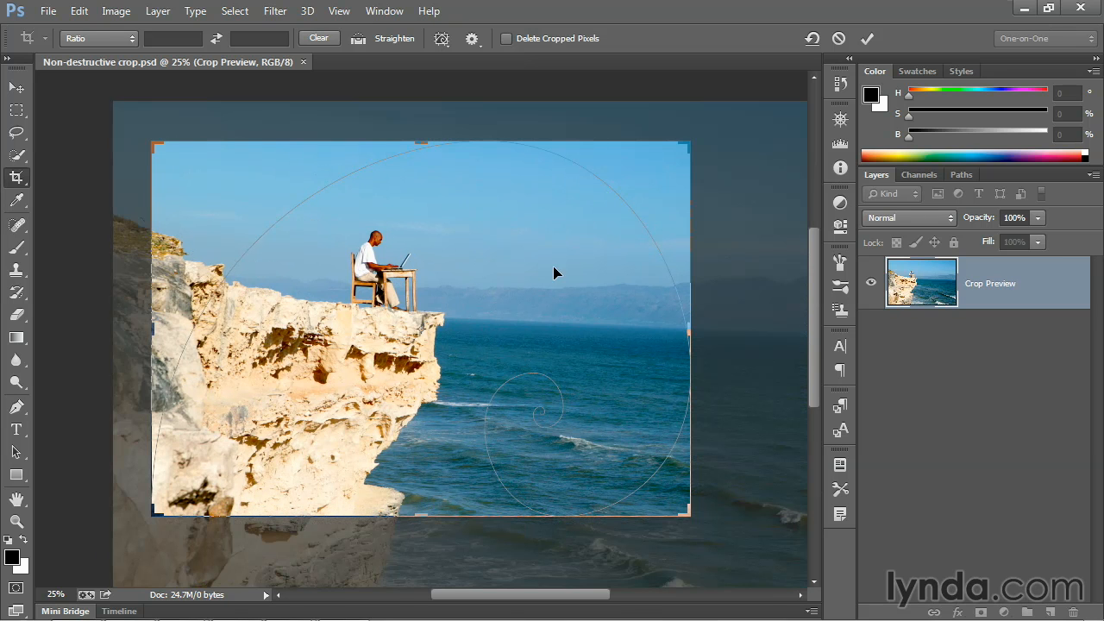
Step: Cycle the Golden Spiral's orientation until it coils at the upper left, and shift the photo so the man sits on the coil
{"action": "left_click", "coordinate": [442, 40]}
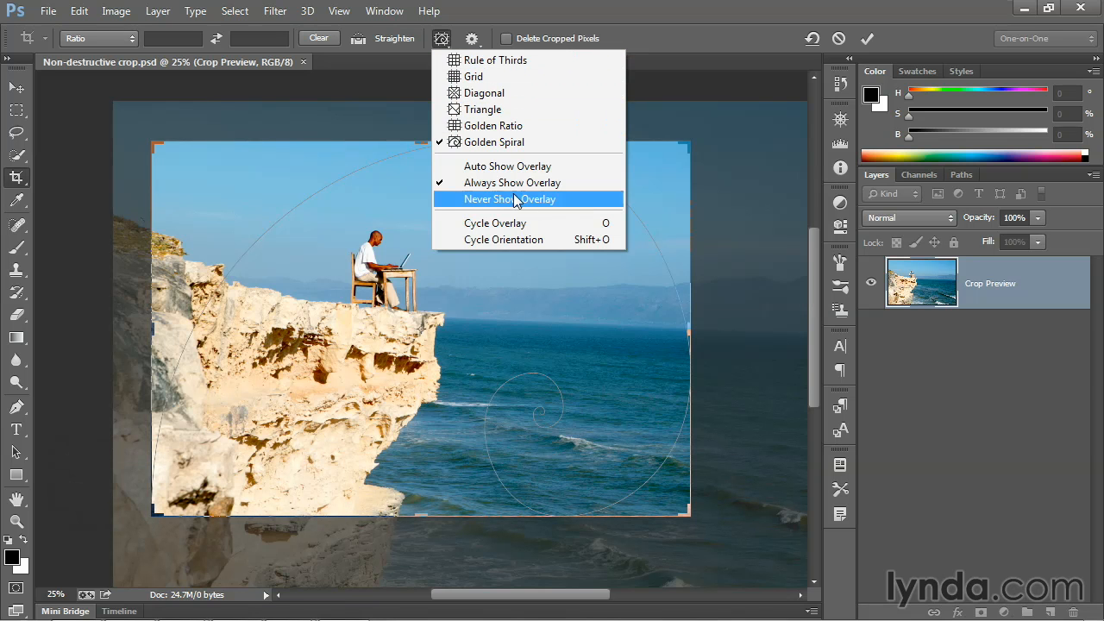
{"action": "left_click", "coordinate": [560, 239]}
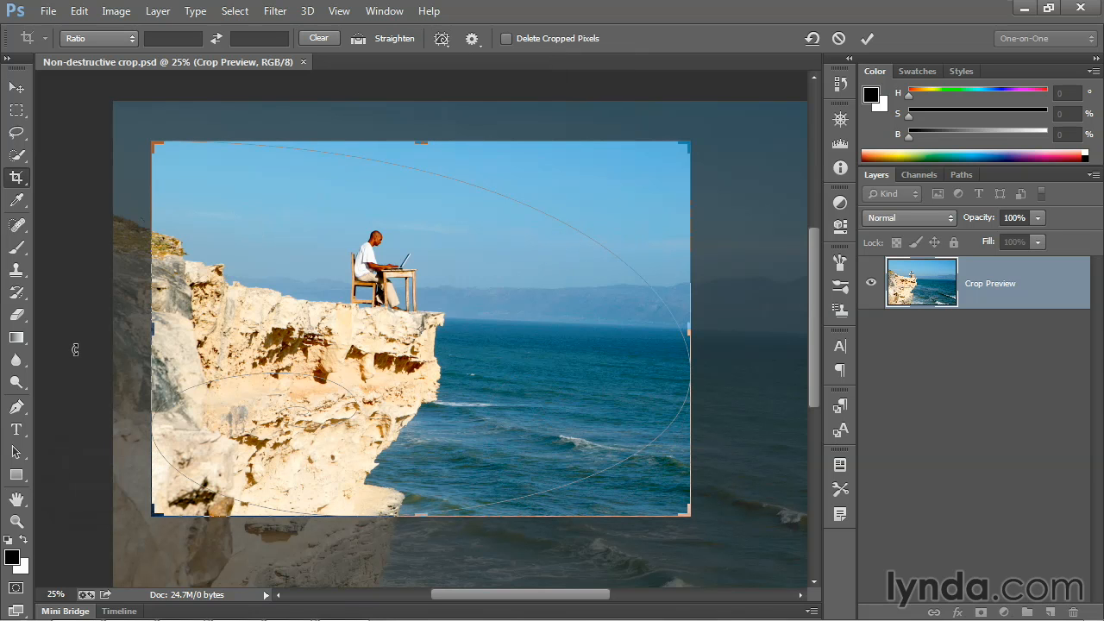
{"action": "key", "text": "shift+o"}
{"action": "key", "text": "shift+o"}
{"action": "key", "text": "shift+o"}
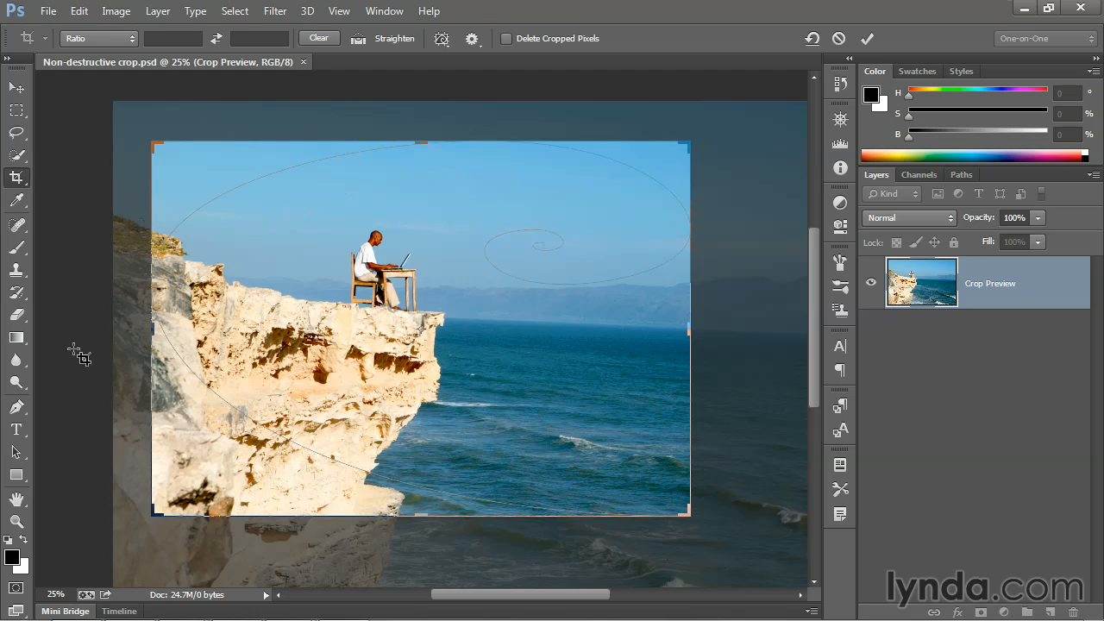
{"action": "key", "text": "shift+o"}
{"action": "key", "text": "shift+o"}
{"action": "left_click_drag", "start_coordinate": [496, 353], "coordinate": [437, 346]}
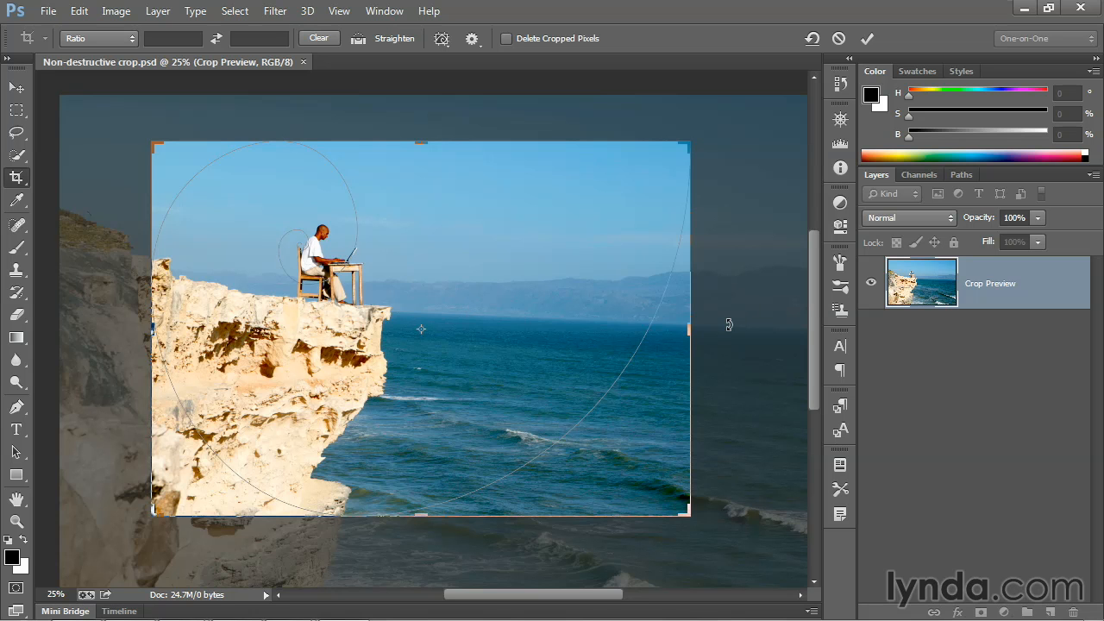
Step: Rotate the photo within the crop by about -2.9° to level the horizon, and switch the crop overlay to Grid
{"action": "left_click_drag", "start_coordinate": [729, 324], "coordinate": [730, 345]}
{"action": "left_click_drag", "start_coordinate": [732, 338], "coordinate": [729, 307]}
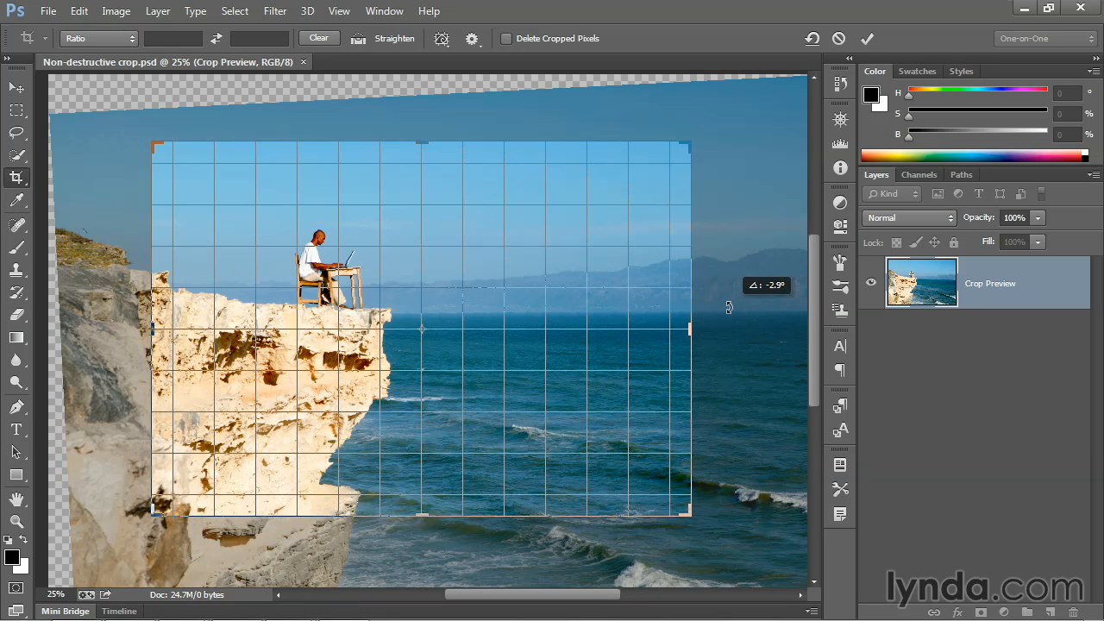
{"action": "left_click_drag", "start_coordinate": [729, 307], "coordinate": [729, 308]}
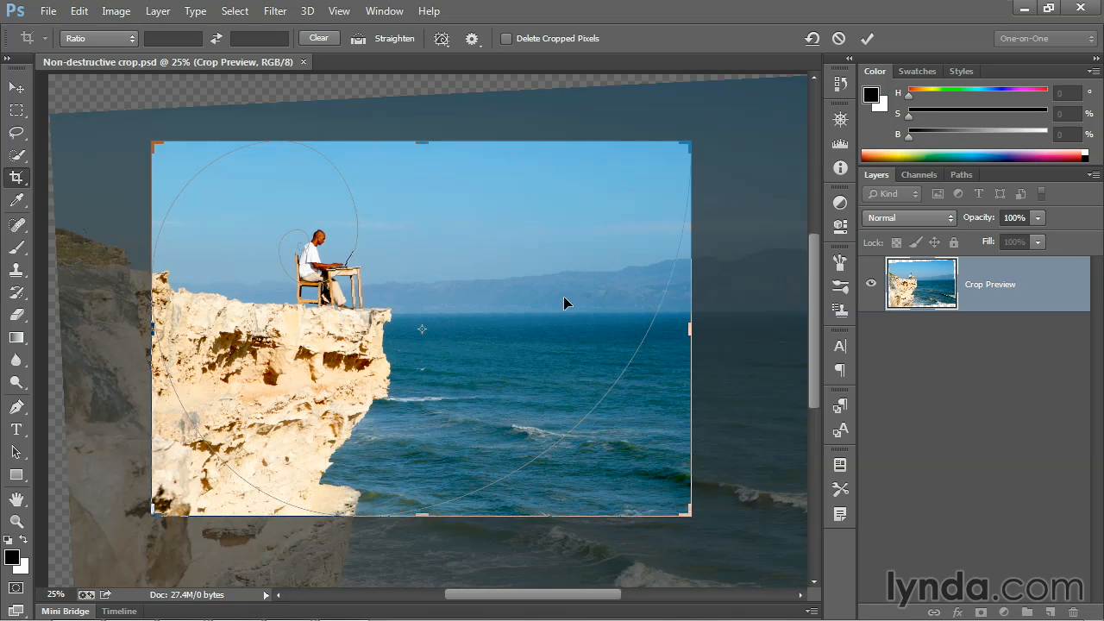
{"action": "left_click", "coordinate": [441, 40]}
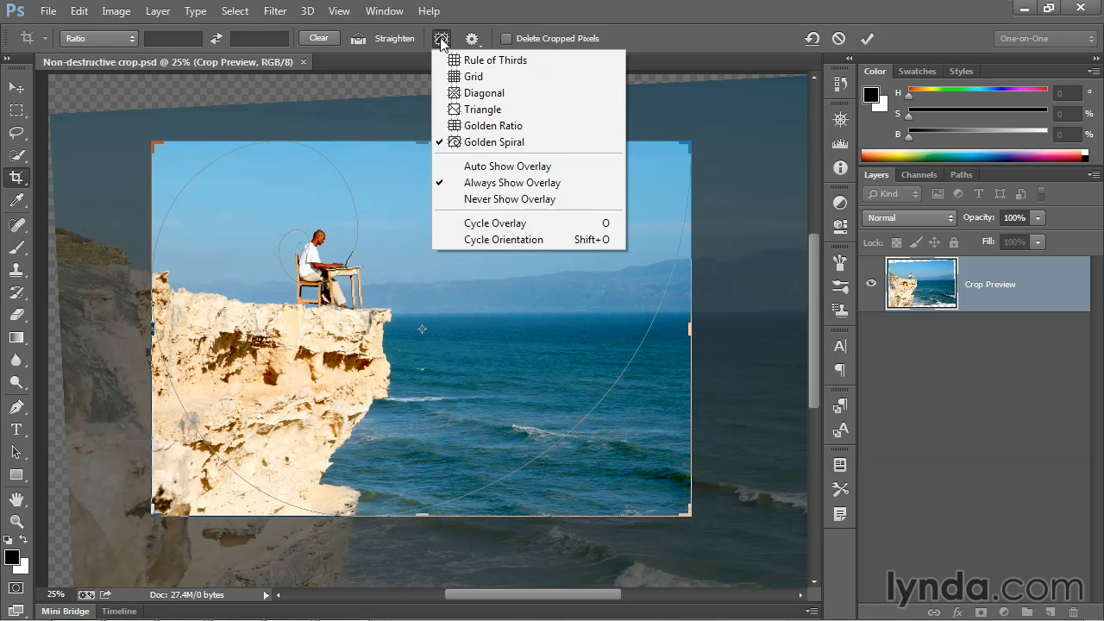
{"action": "left_click", "coordinate": [498, 80]}
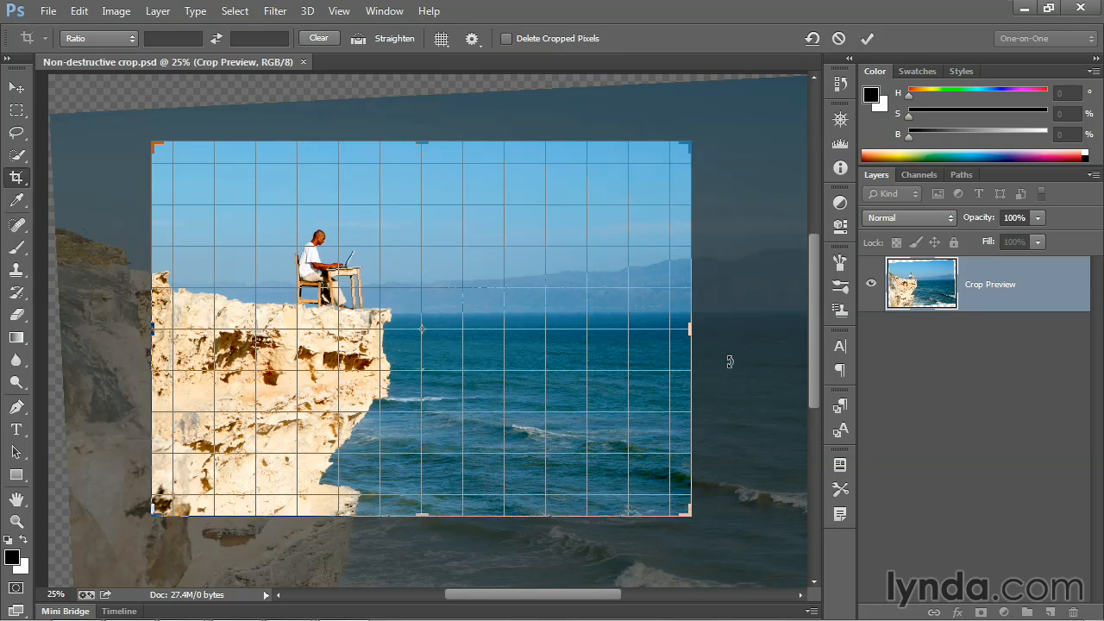
Step: Compare the horizon with the grid lines up close and fine-tune the crop rotation to about -2.4°
{"action": "key", "text": "ctrl+plus"}
{"action": "key", "text": "ctrl+plus"}
{"action": "key", "text": "ctrl+plus"}
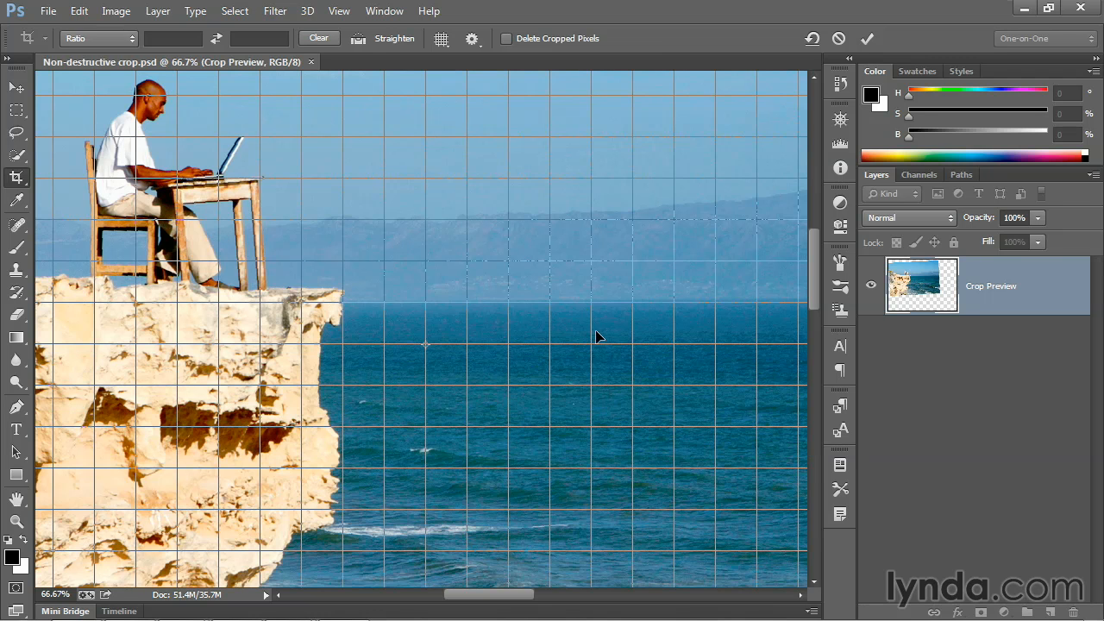
{"action": "left_click_drag", "start_coordinate": [604, 320], "coordinate": [340, 312]}
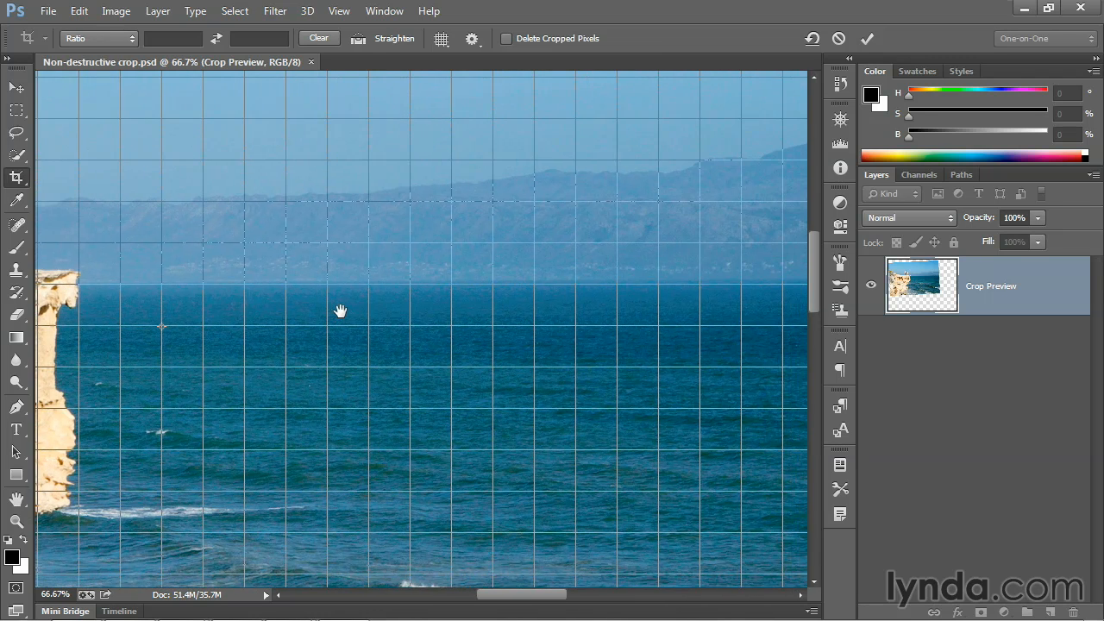
{"action": "left_click_drag", "start_coordinate": [668, 271], "coordinate": [693, 262]}
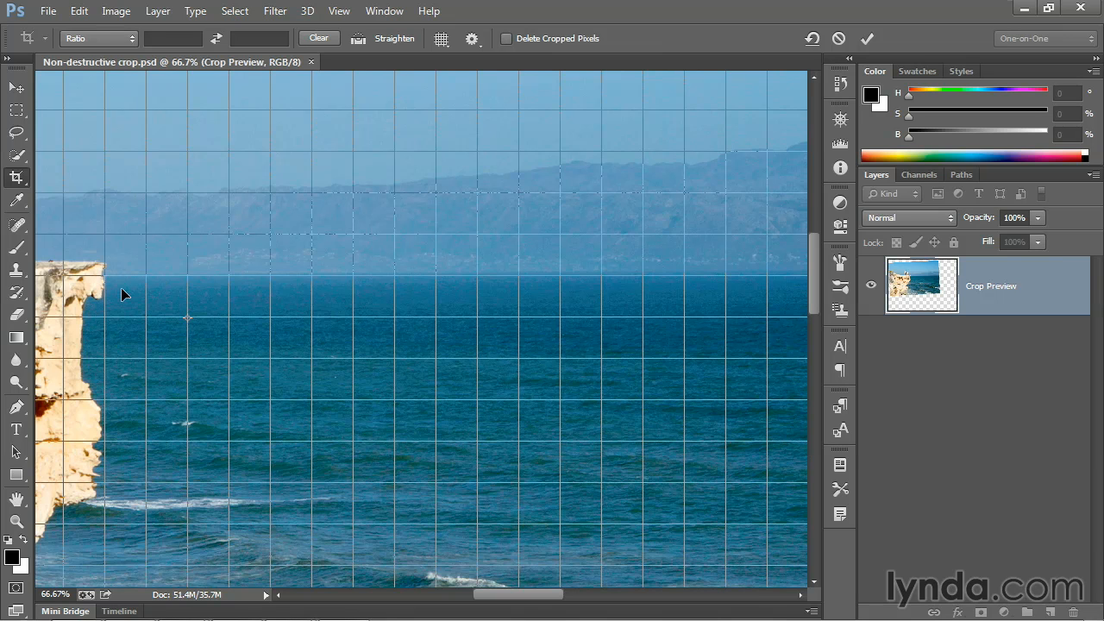
{"action": "left_click_drag", "start_coordinate": [771, 375], "coordinate": [466, 389]}
{"action": "left_click_drag", "start_coordinate": [663, 284], "coordinate": [663, 289]}
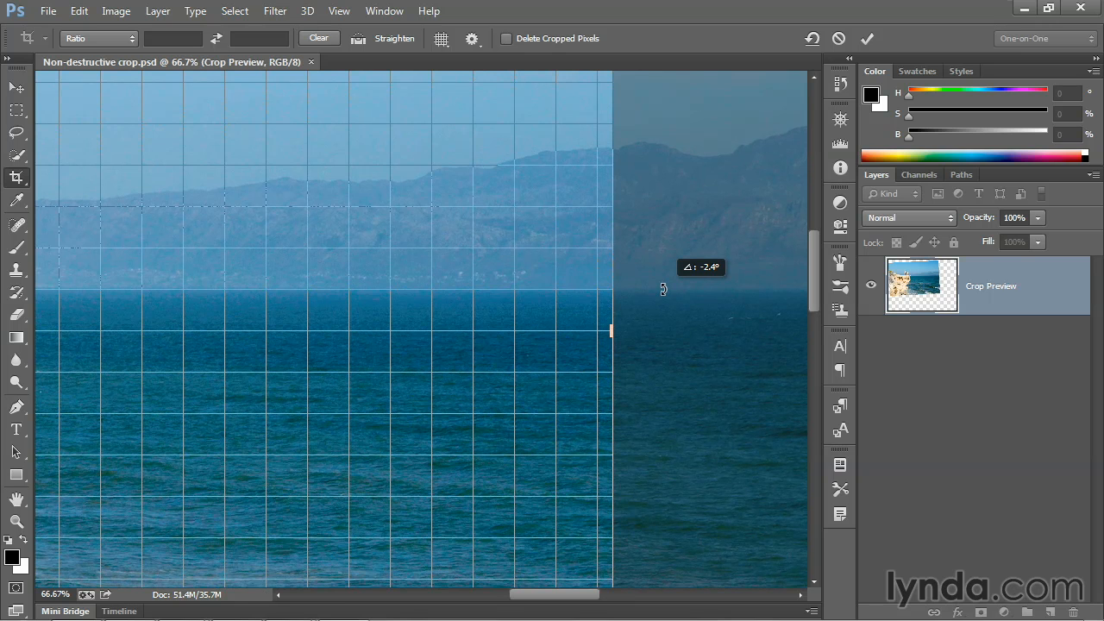
{"action": "left_click_drag", "start_coordinate": [663, 289], "coordinate": [665, 291]}
Step: Recheck the horizon at the cliff edge and refine the crop rotation to about -2.6° along the grid line
{"action": "left_click_drag", "start_coordinate": [160, 330], "coordinate": [505, 337]}
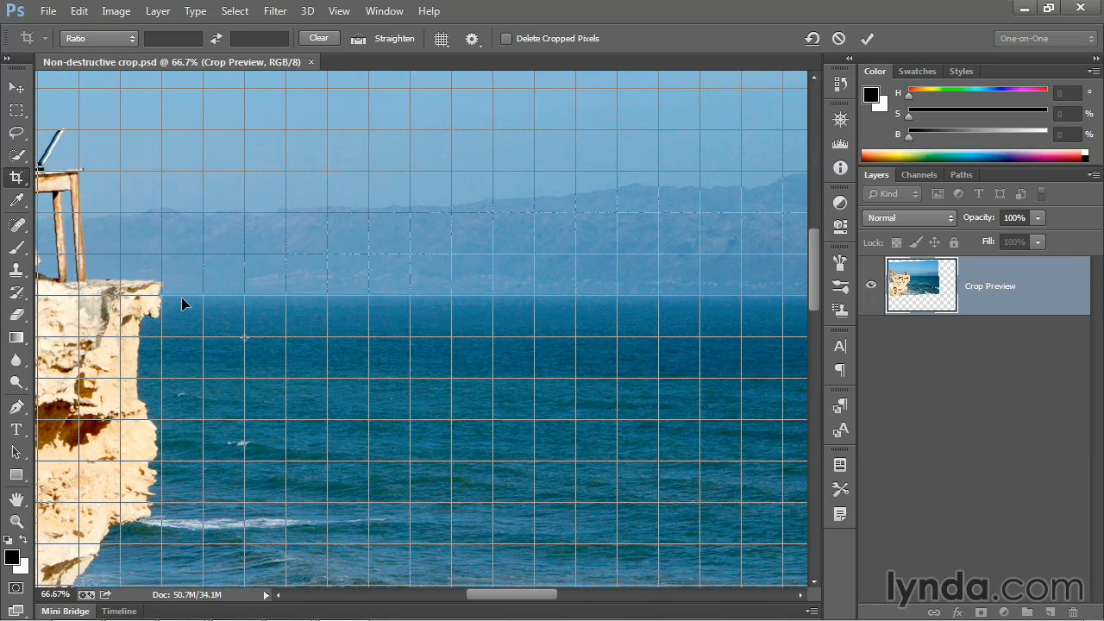
{"action": "left_click_drag", "start_coordinate": [533, 353], "coordinate": [229, 356]}
{"action": "left_click_drag", "start_coordinate": [707, 303], "coordinate": [708, 303]}
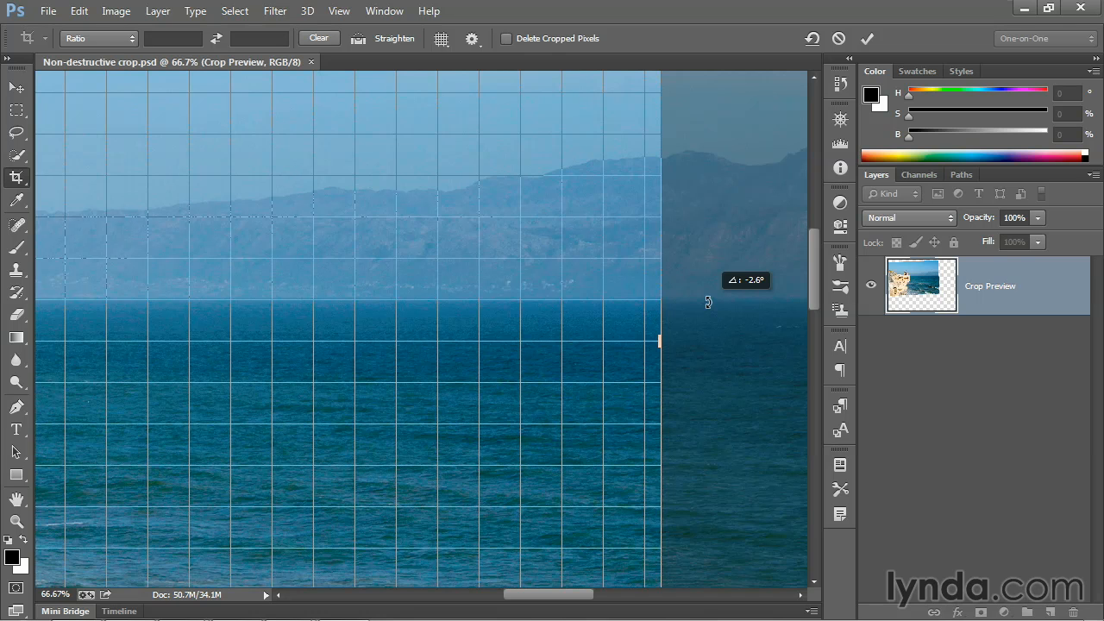
{"action": "left_click_drag", "start_coordinate": [708, 302], "coordinate": [708, 301]}
{"action": "left_click_drag", "start_coordinate": [195, 361], "coordinate": [508, 355]}
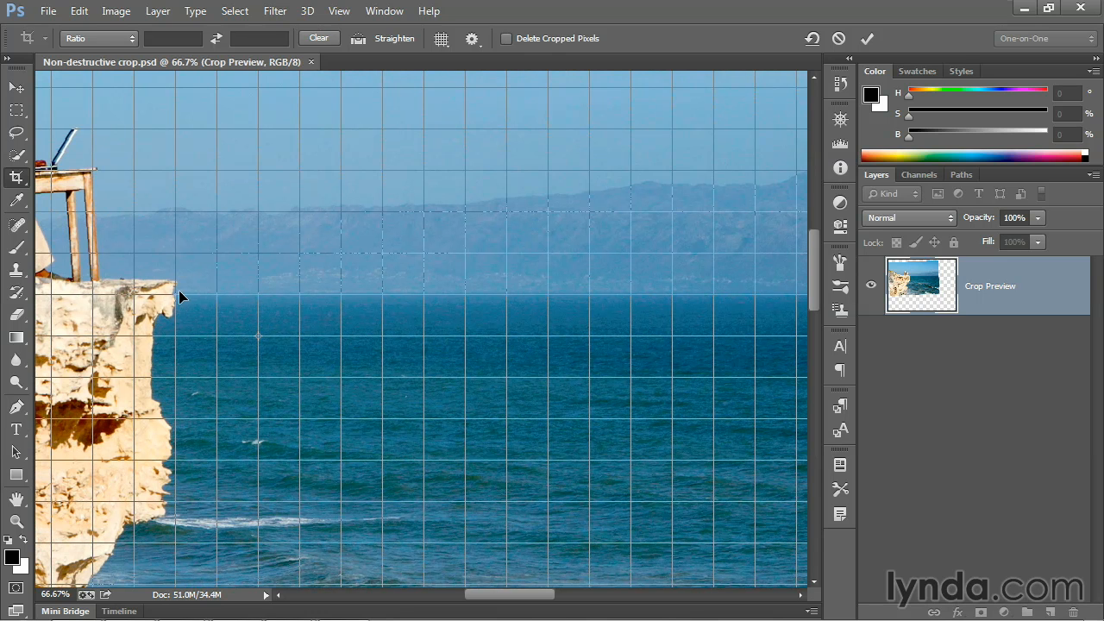
{"action": "left_click_drag", "start_coordinate": [678, 337], "coordinate": [564, 320]}
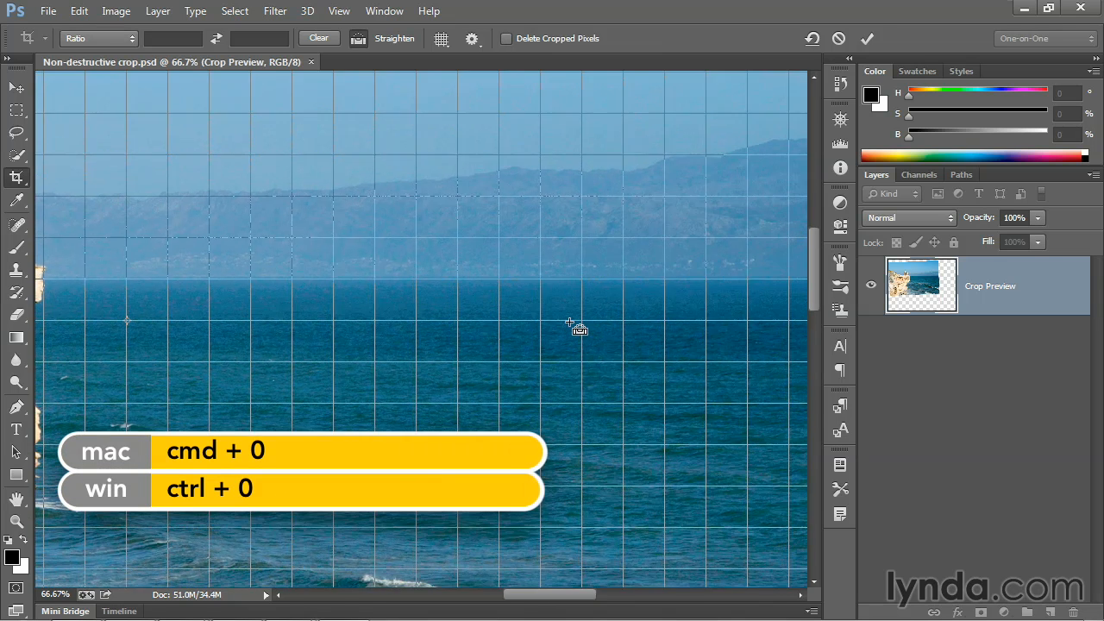
Step: Check the overall framing of the straightened photo and apply the crop
{"action": "key", "text": "ctrl+0"}
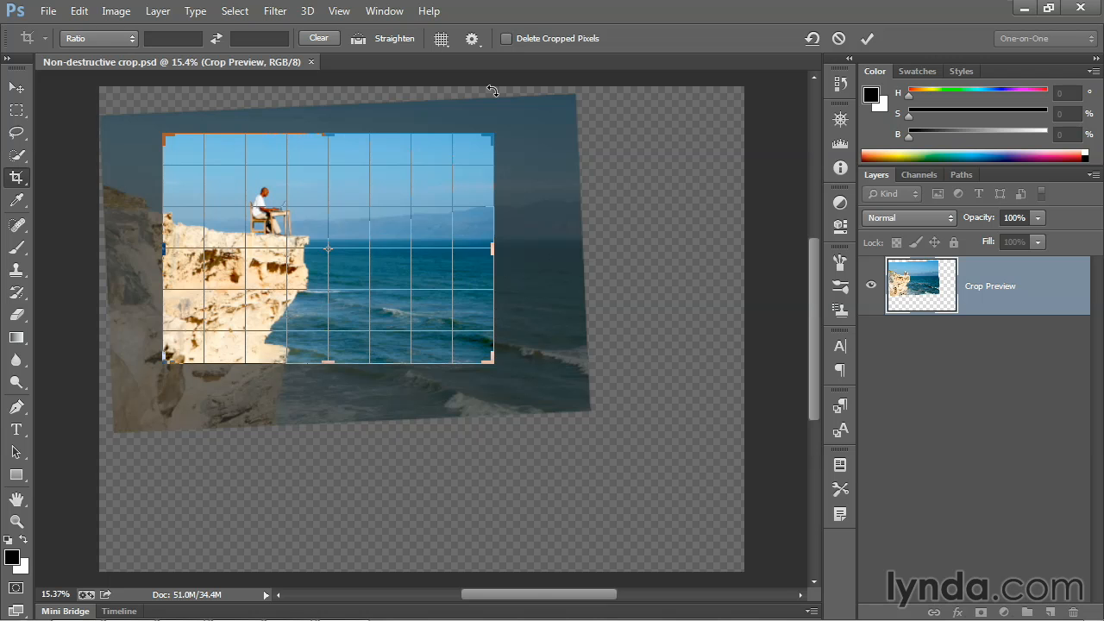
{"action": "key", "text": "ctrl+plus"}
{"action": "key", "text": "ctrl+plus"}
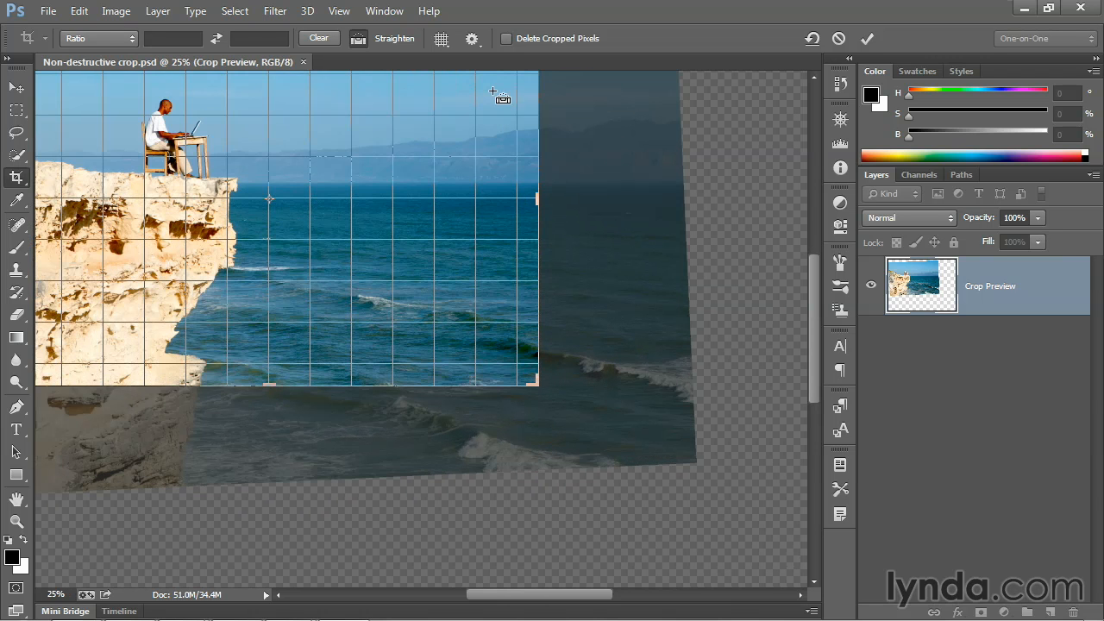
{"action": "key", "text": "ctrl+plus"}
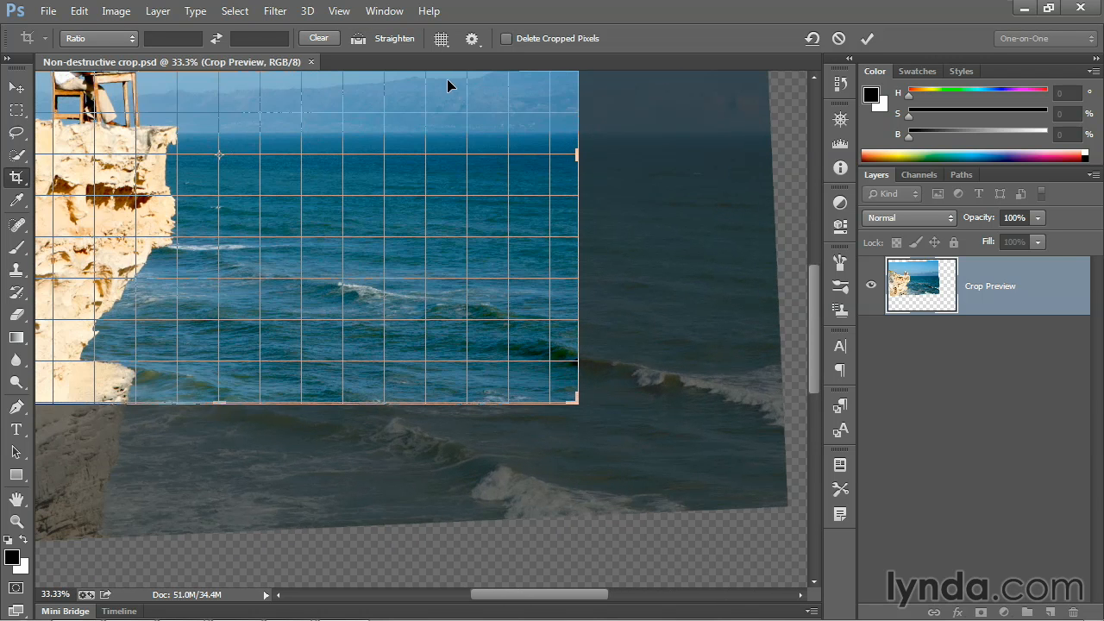
{"action": "left_click_drag", "start_coordinate": [254, 157], "coordinate": [457, 318]}
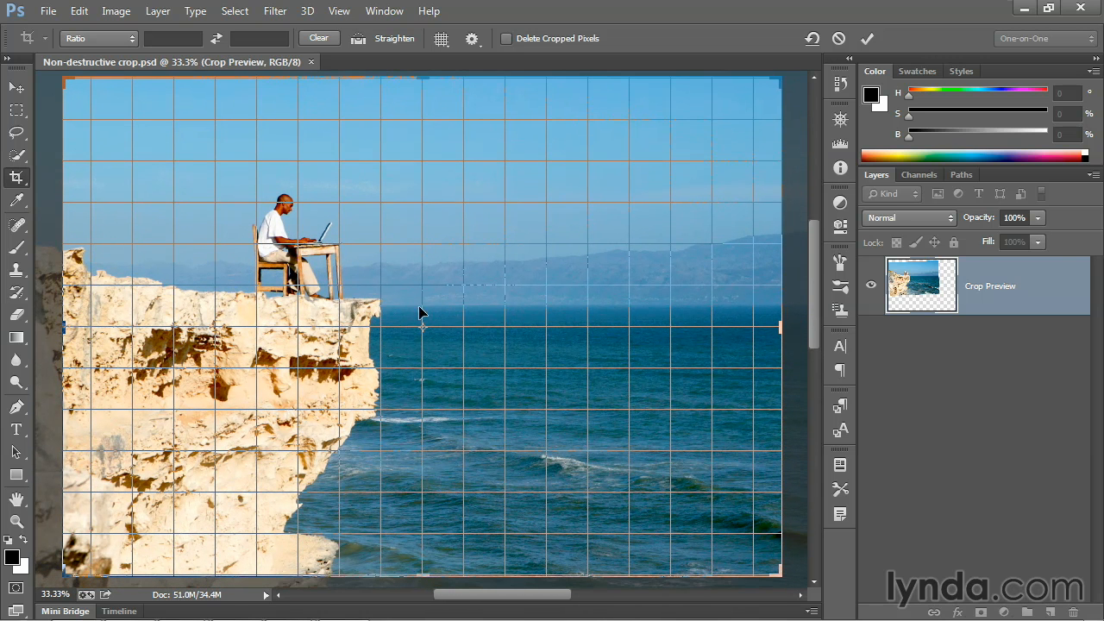
{"action": "key", "text": "ctrl+minus"}
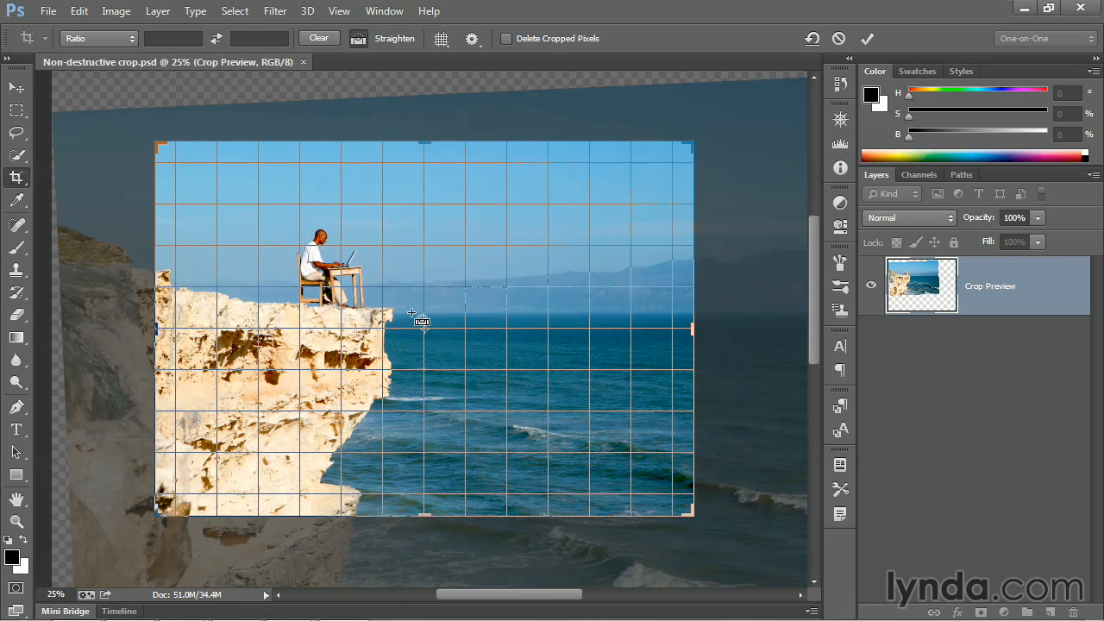
{"action": "key", "text": "ctrl+minus"}
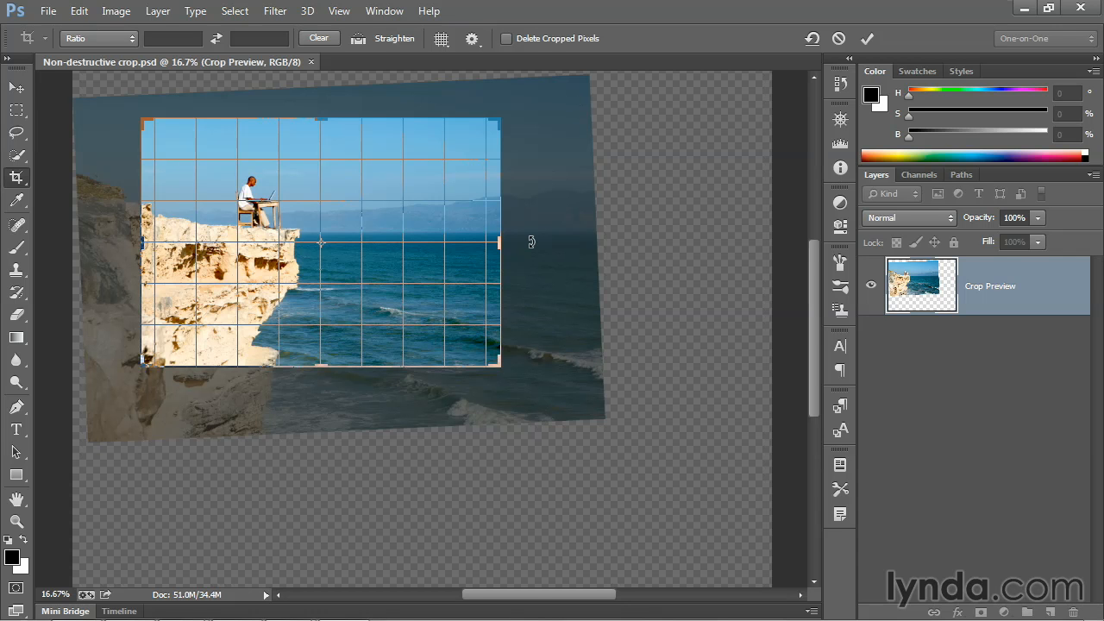
{"action": "key", "text": "ctrl+plus"}
{"action": "key", "text": "ctrl+plus"}
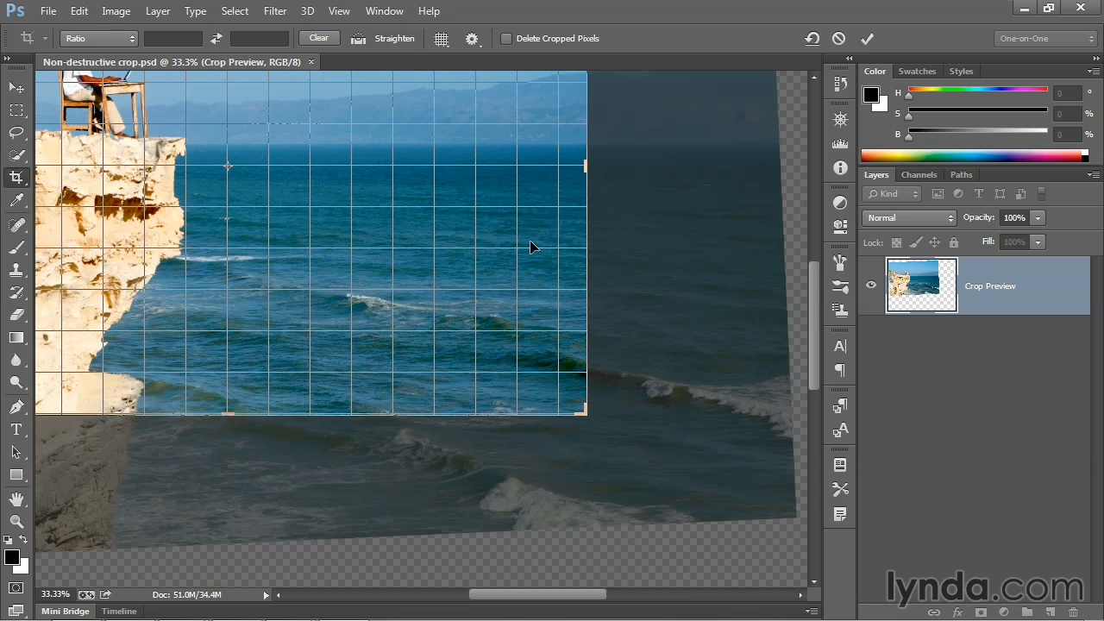
{"action": "left_click_drag", "start_coordinate": [237, 158], "coordinate": [412, 308]}
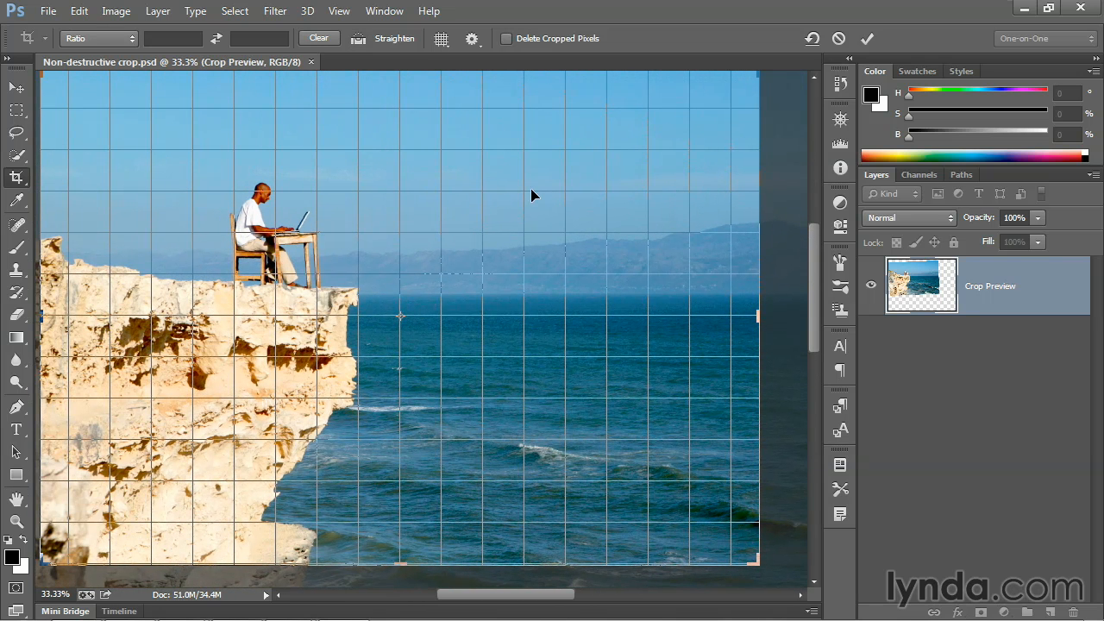
{"action": "left_click", "coordinate": [788, 281]}
{"action": "key", "text": "Return"}
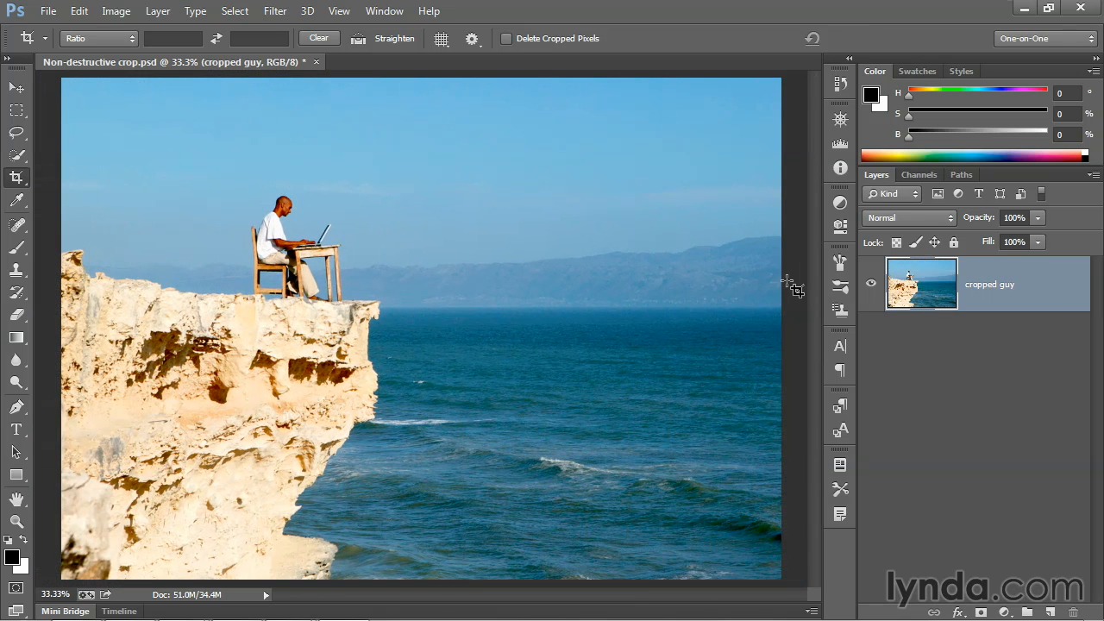